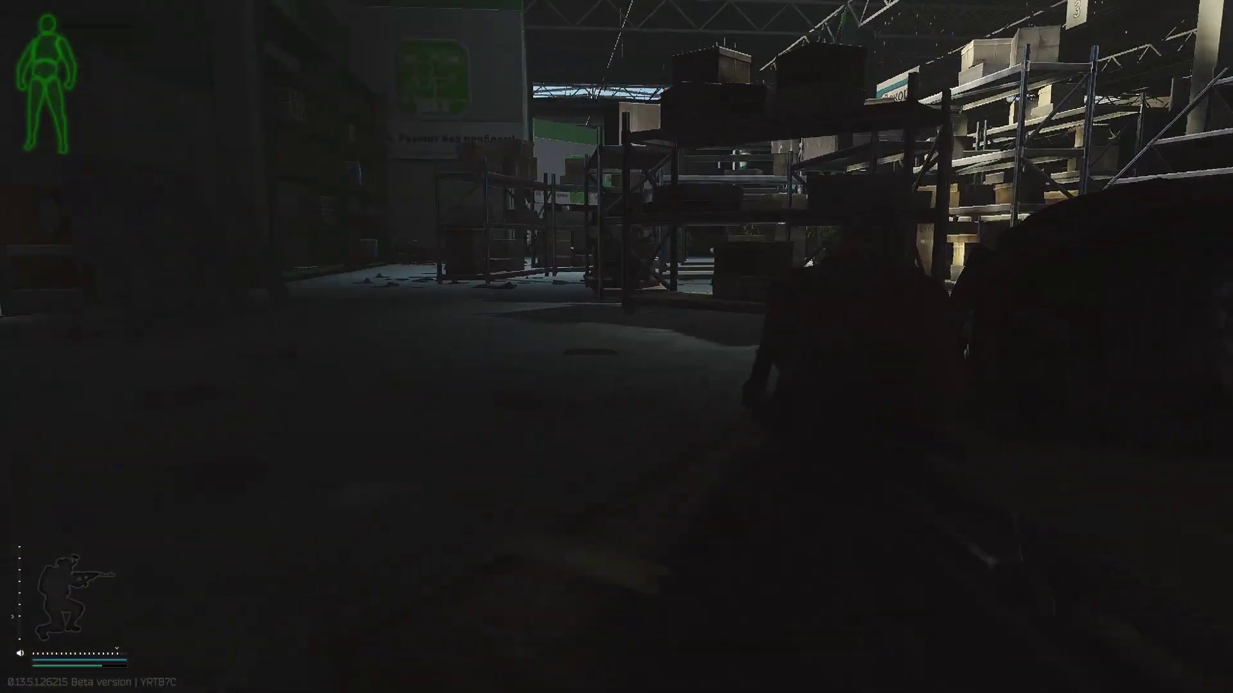
# Step: Search the duffle bag in the dark warehouse and close its loot view
pyautogui.press('f')
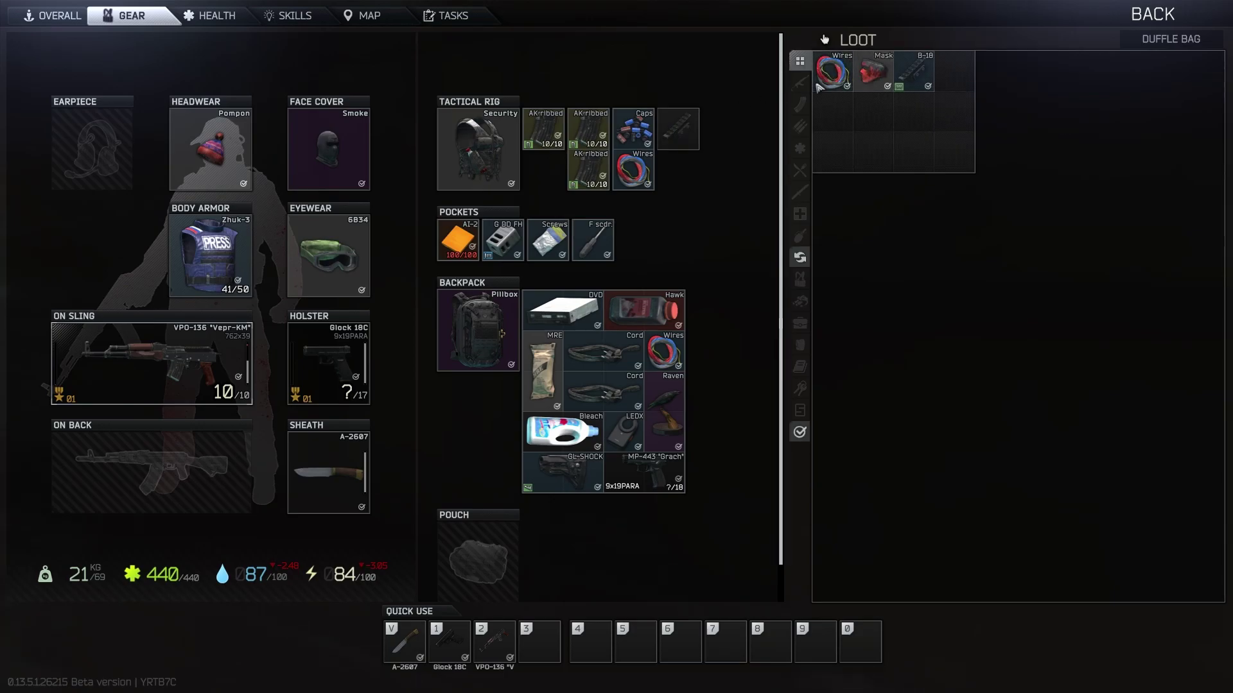
pyautogui.press('Tab')
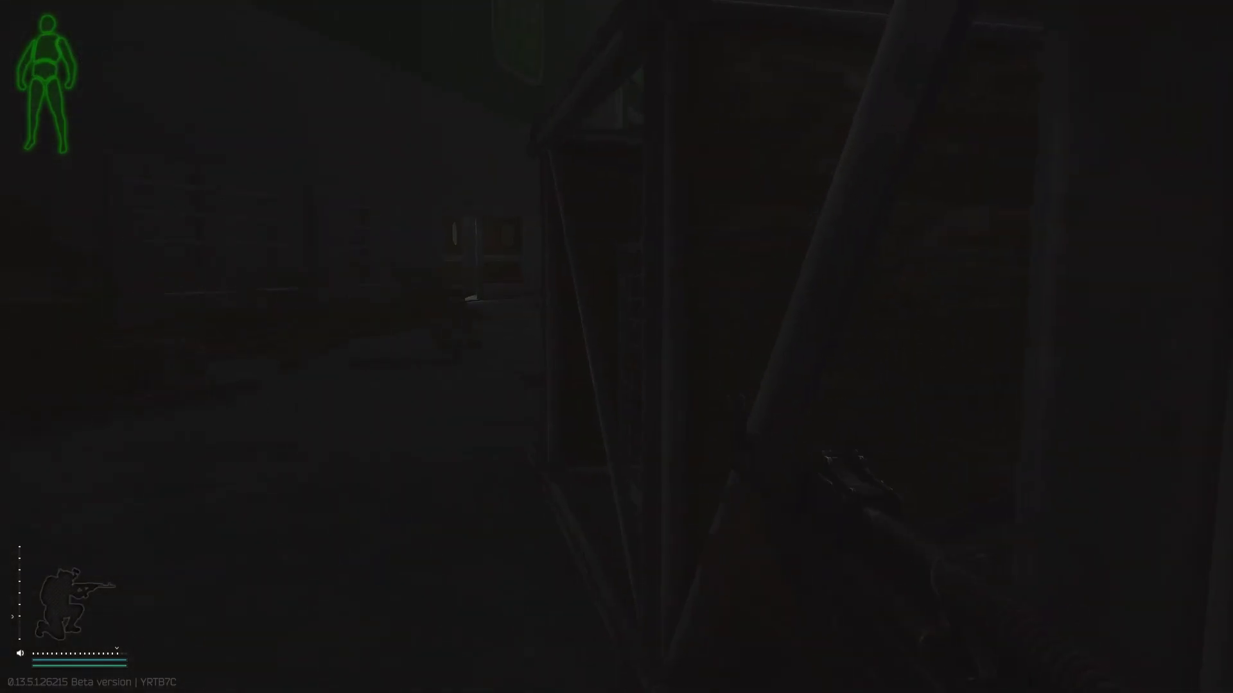
pyautogui.press('w')
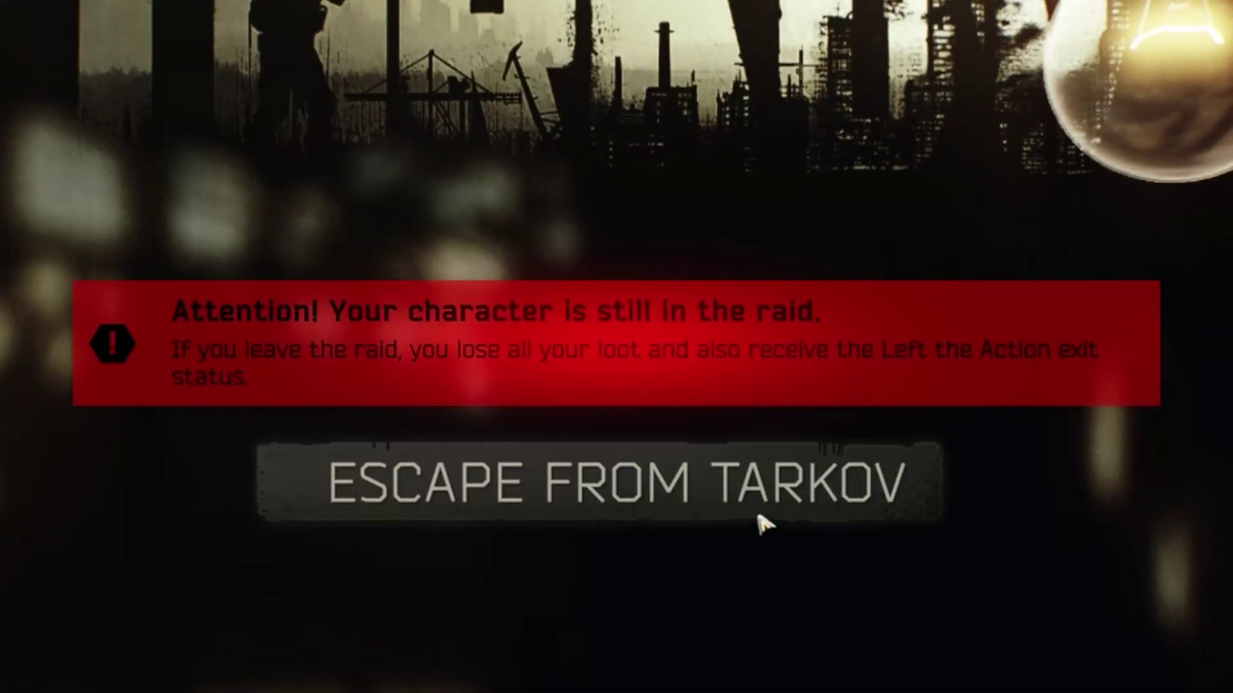
# Step: Dismiss the error, enter the game, and choose to rejoin the raid in progress
pyautogui.click(756, 507)
pyautogui.click(644, 508)
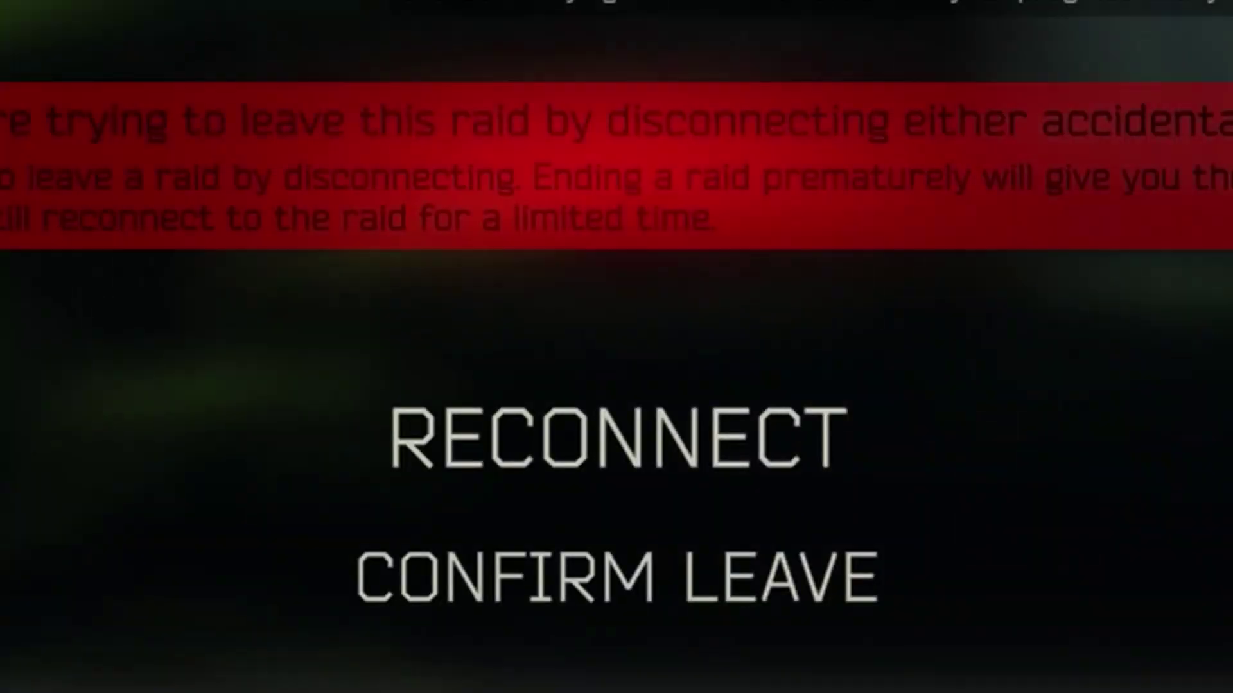
# Step: Retry reconnecting to the Interchange raid
pyautogui.click(743, 446)
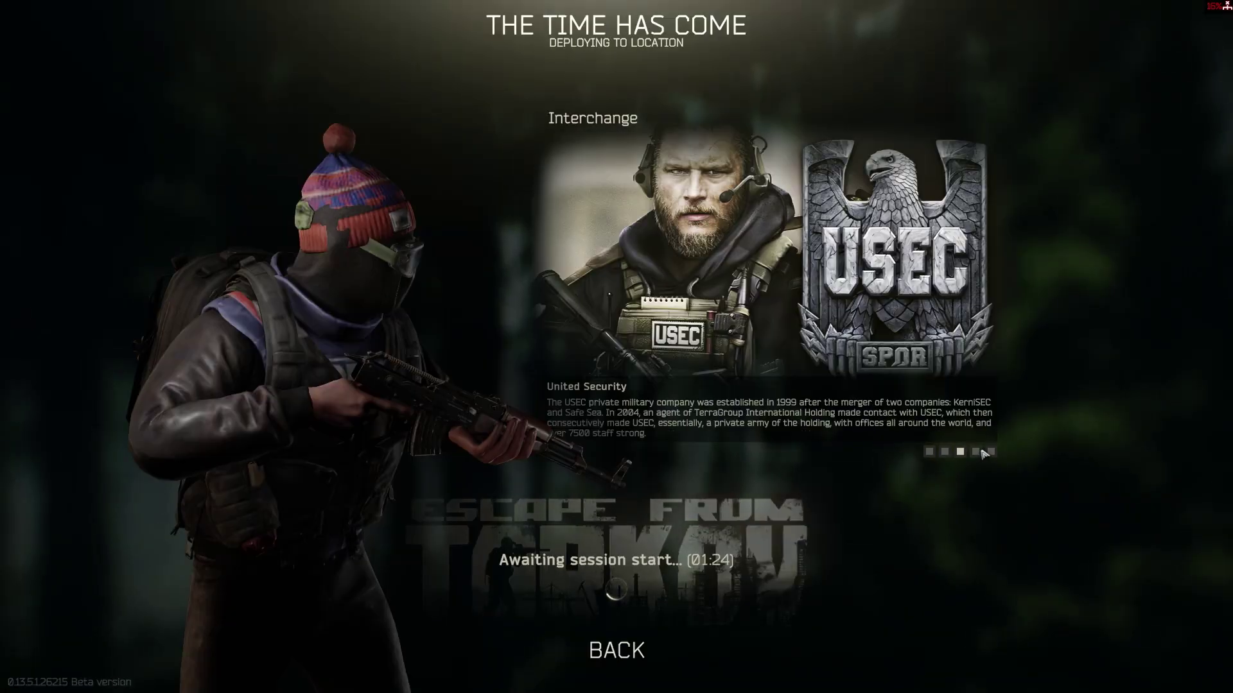